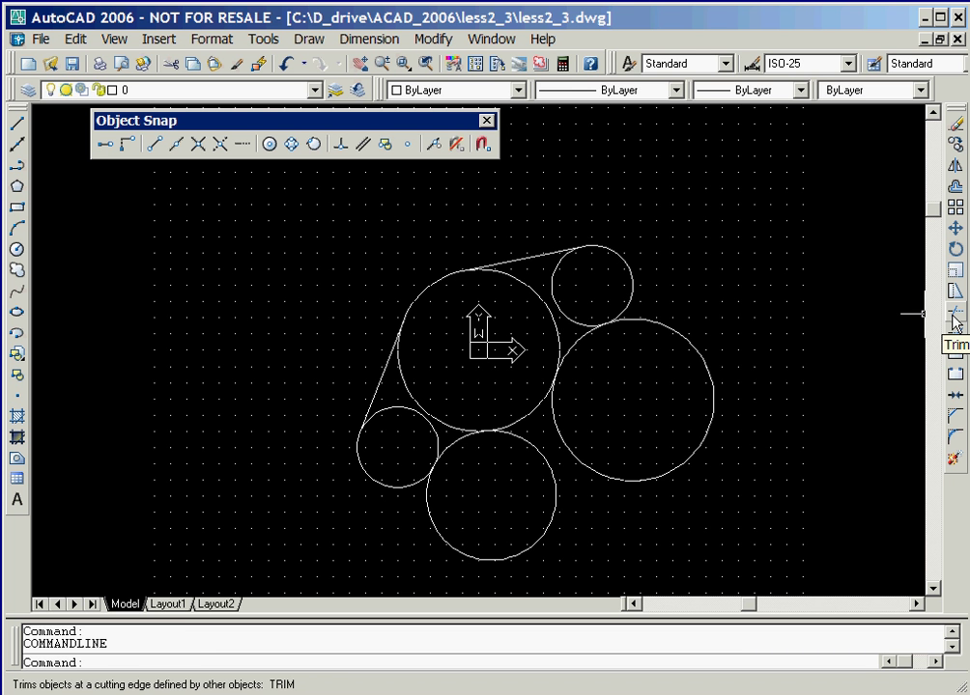
Step: Trim the inner arc of the upper-right small circle, using the upper tangent line and the large right circle as cutting edges
left_click(954, 322)
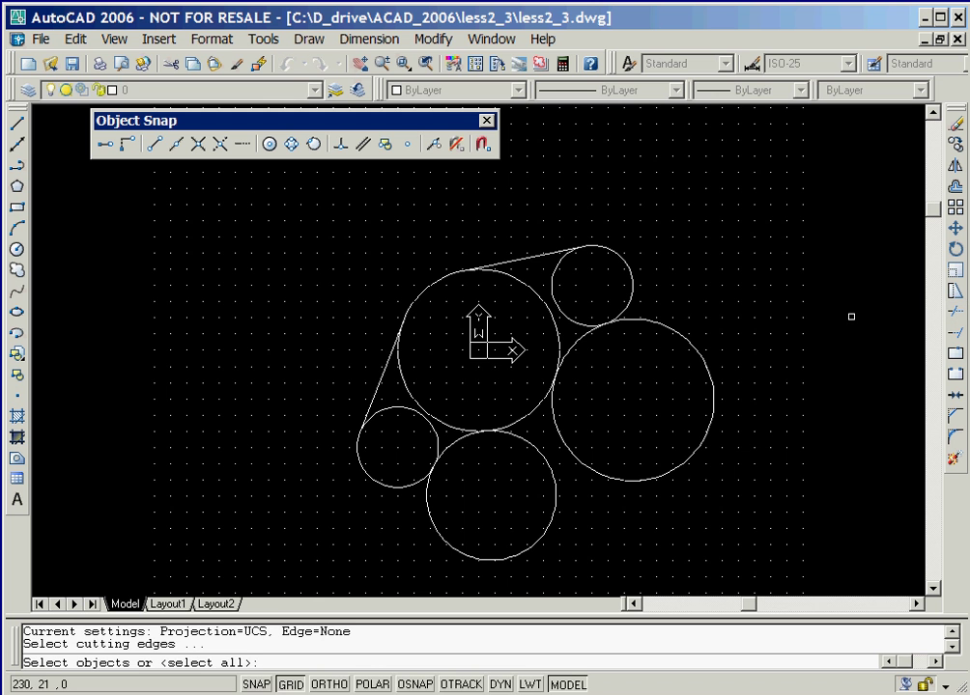
left_click(851, 317)
key("Escape")
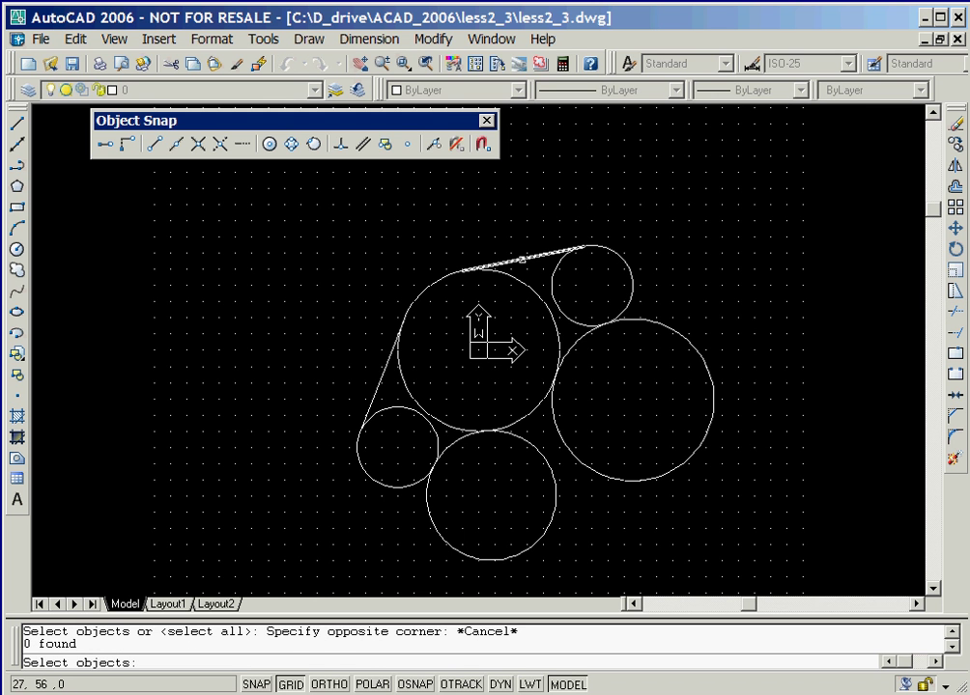
left_click(521, 260)
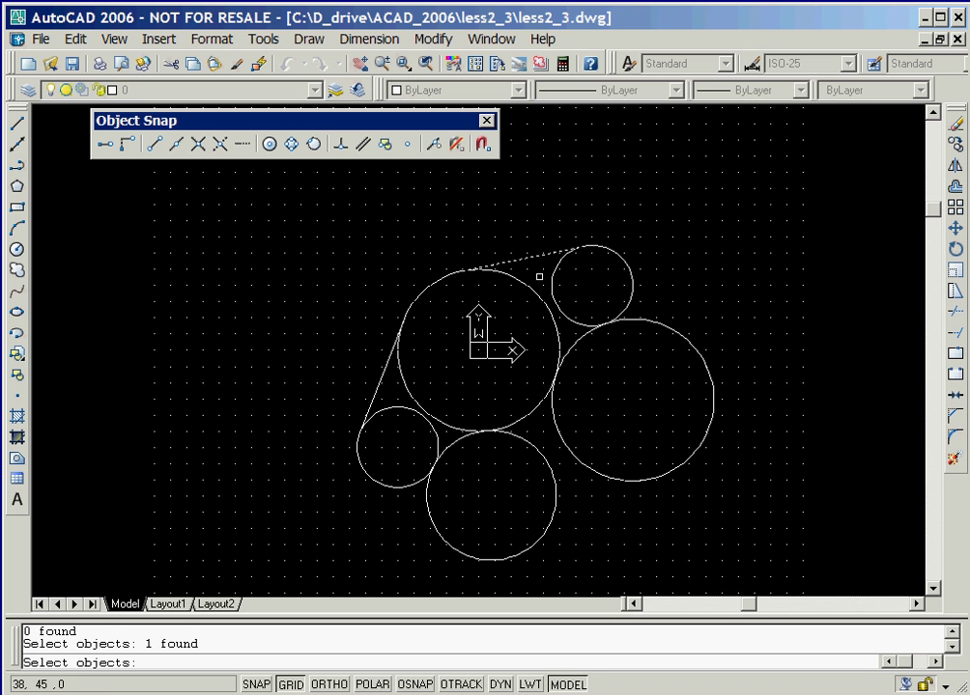
left_click(577, 341)
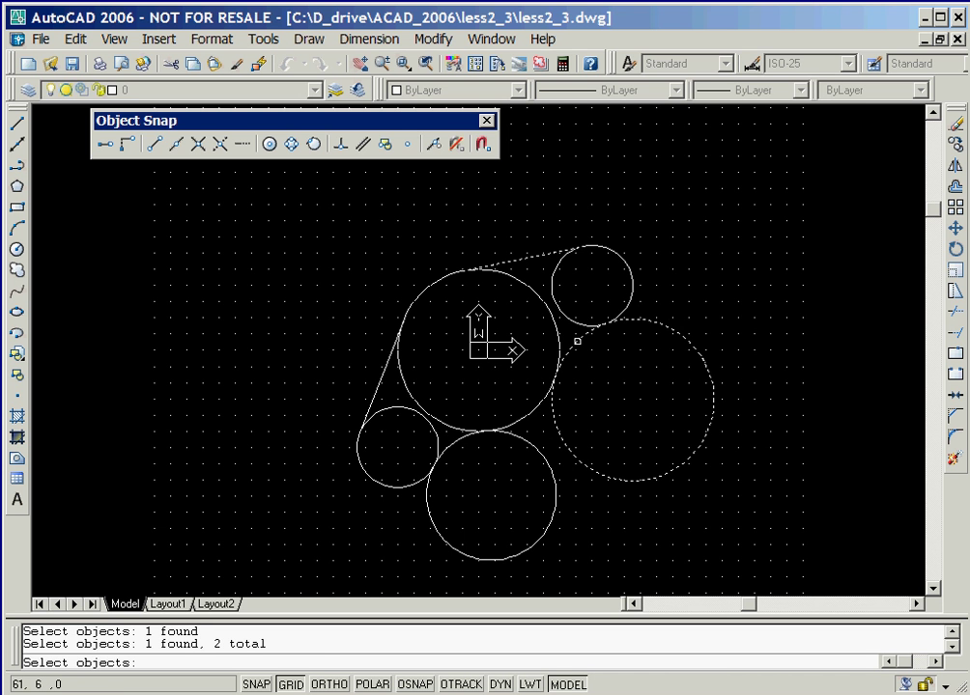
key("Return")
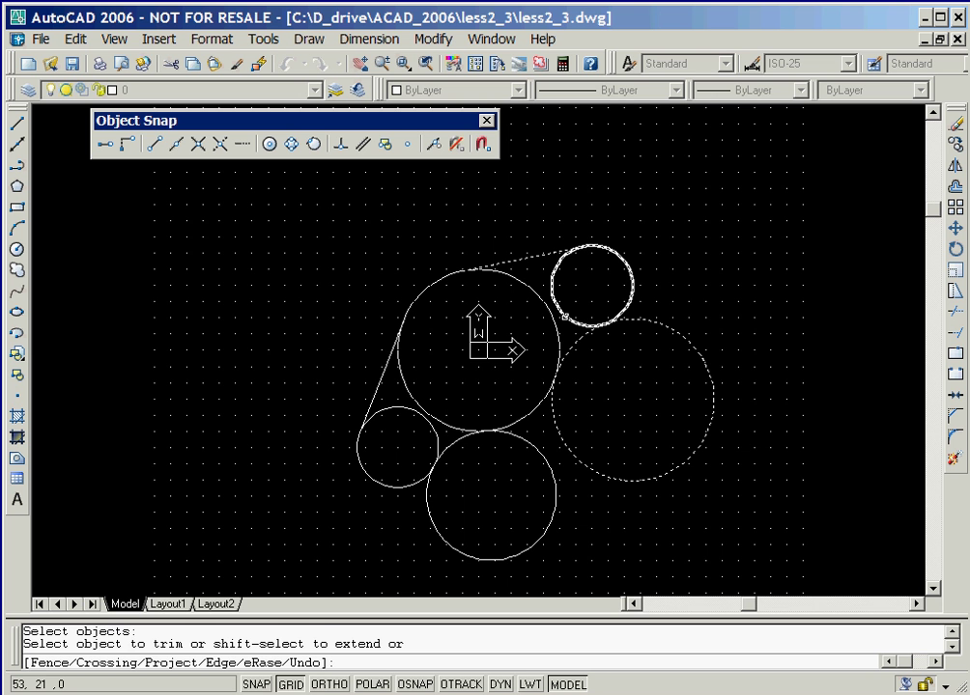
left_click(565, 315)
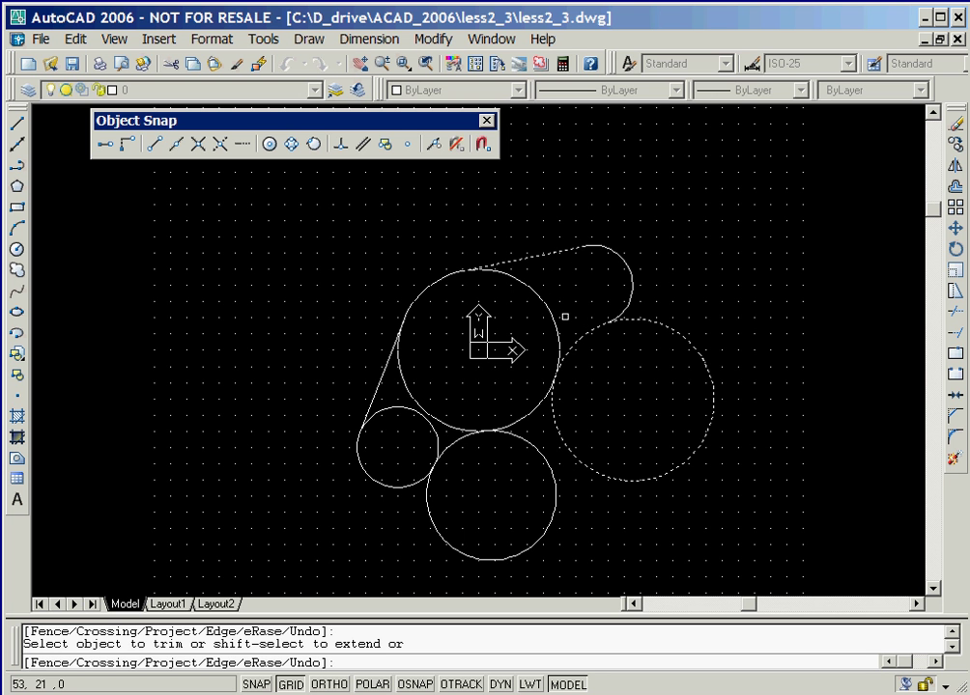
right_click(572, 321)
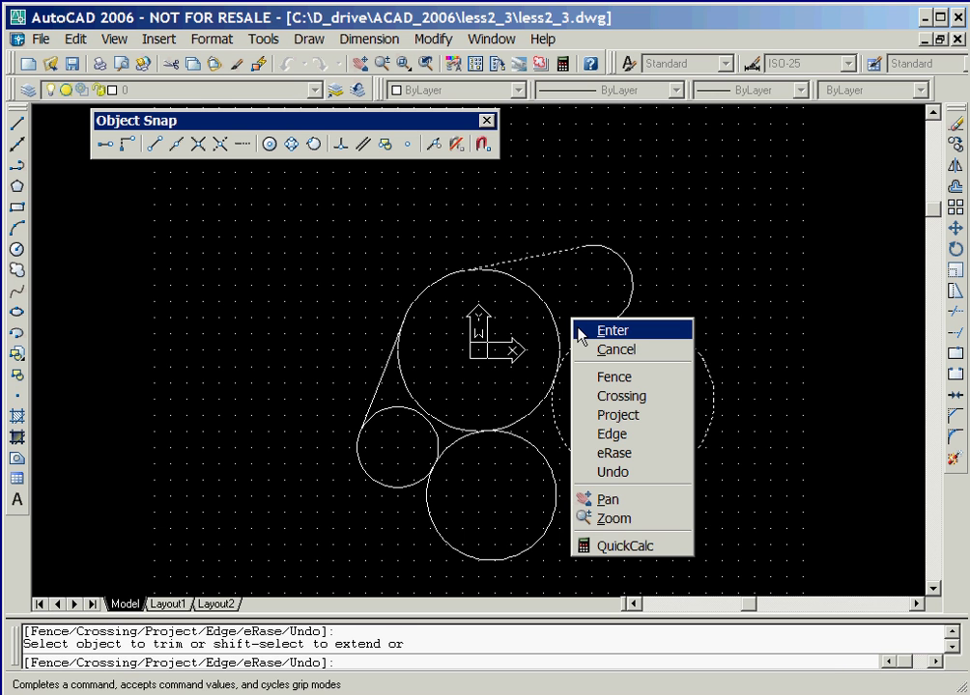
left_click(582, 331)
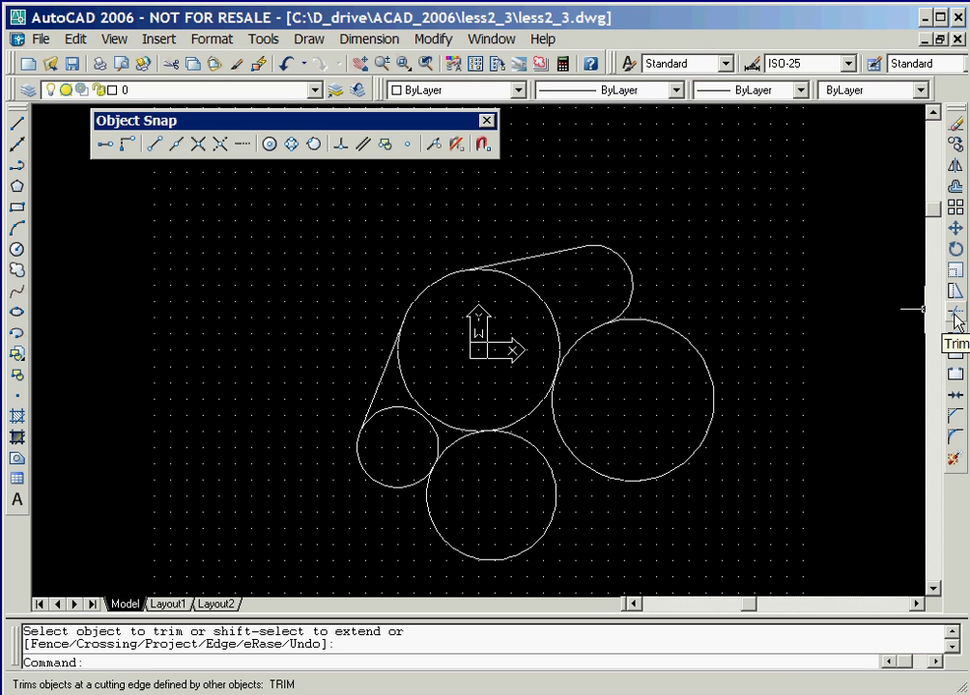
Step: Trim the inner arc of the lower-left small circle and the central circle's lower-left arc, using all the outline objects as cutting edges
left_click(955, 314)
left_click(549, 253)
left_click(583, 334)
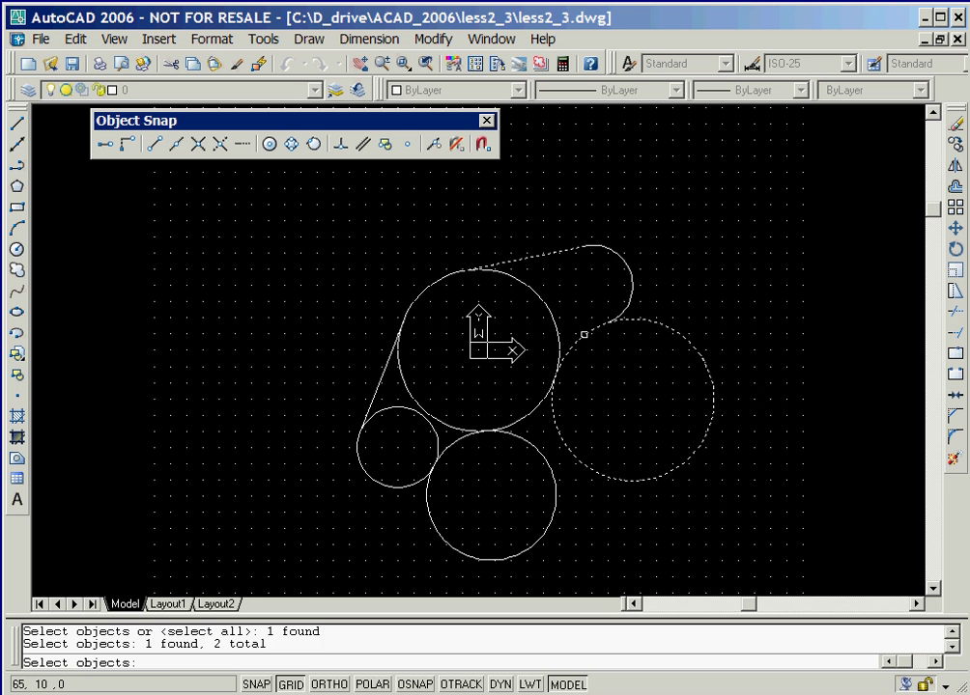
left_click(633, 279)
left_click(536, 408)
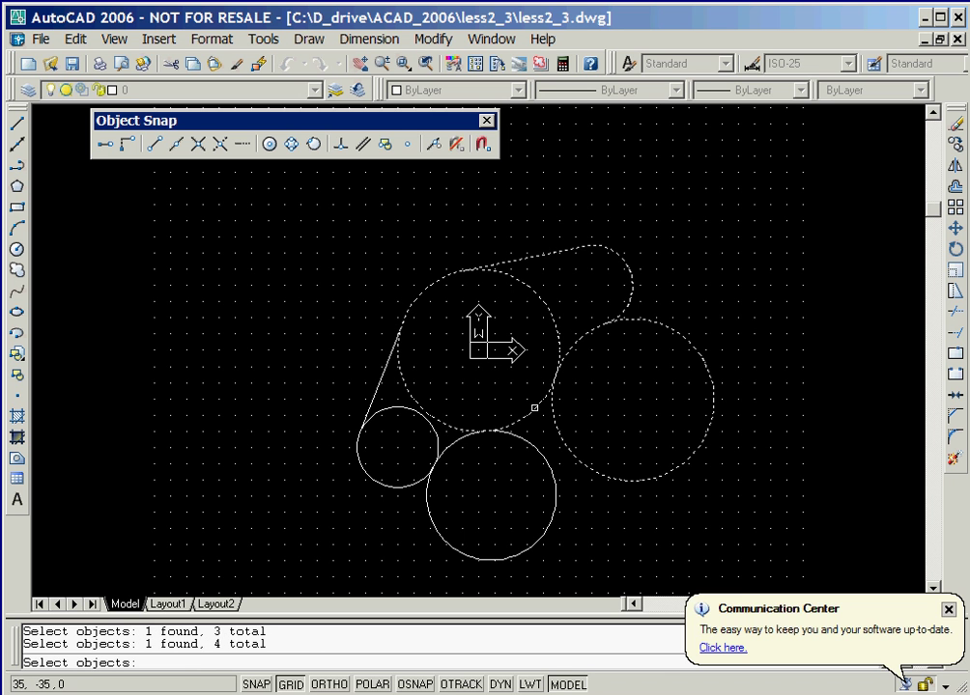
left_click(541, 453)
left_click(403, 487)
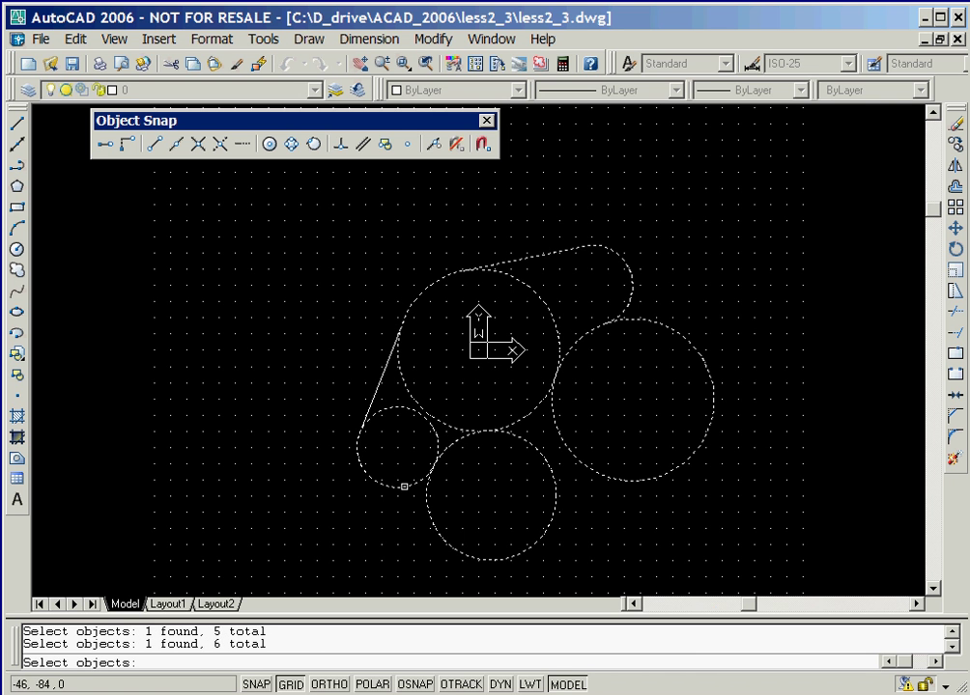
left_click(379, 383)
key("Return")
left_click(391, 407)
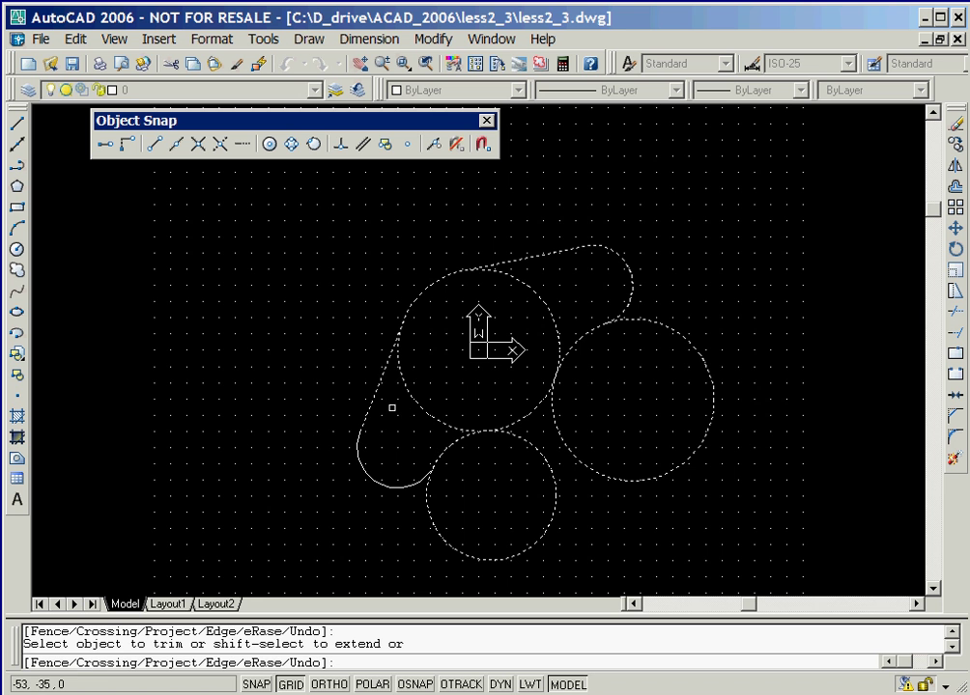
left_click(412, 394)
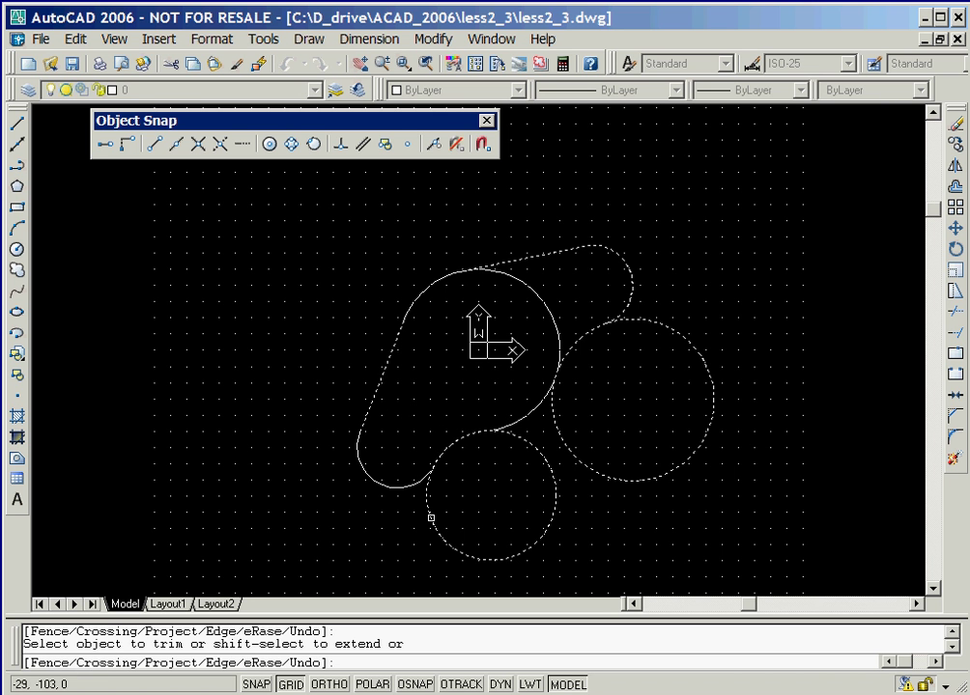
Step: Trim the outer portions of the bottom and right circles and the central circle's upper-right arc to leave one closed outline
left_click(431, 518)
left_click(563, 442)
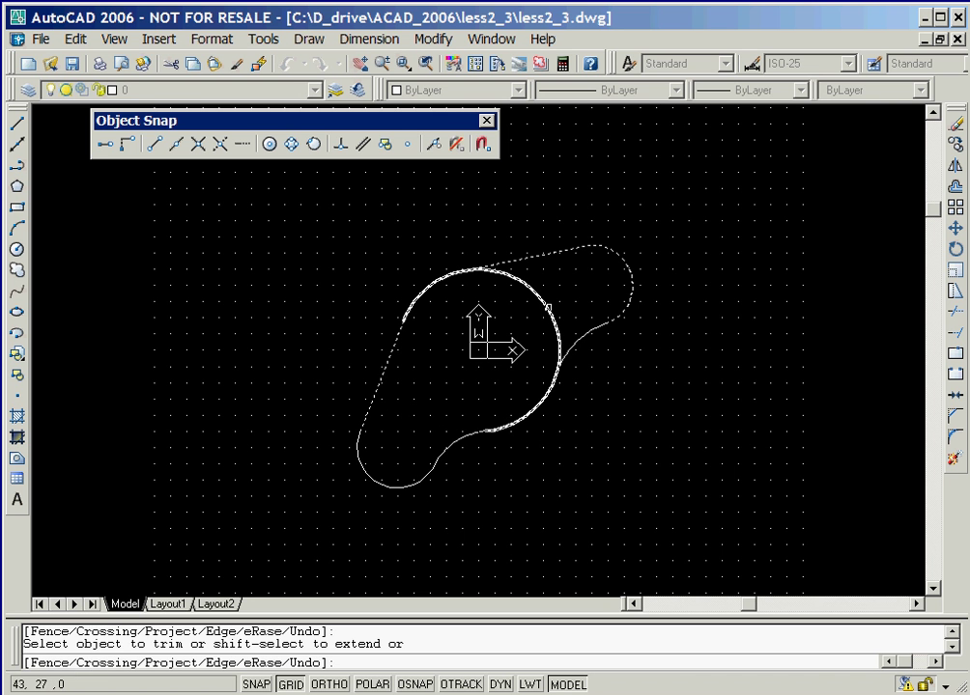
left_click(548, 308)
right_click(547, 311)
left_click(560, 318)
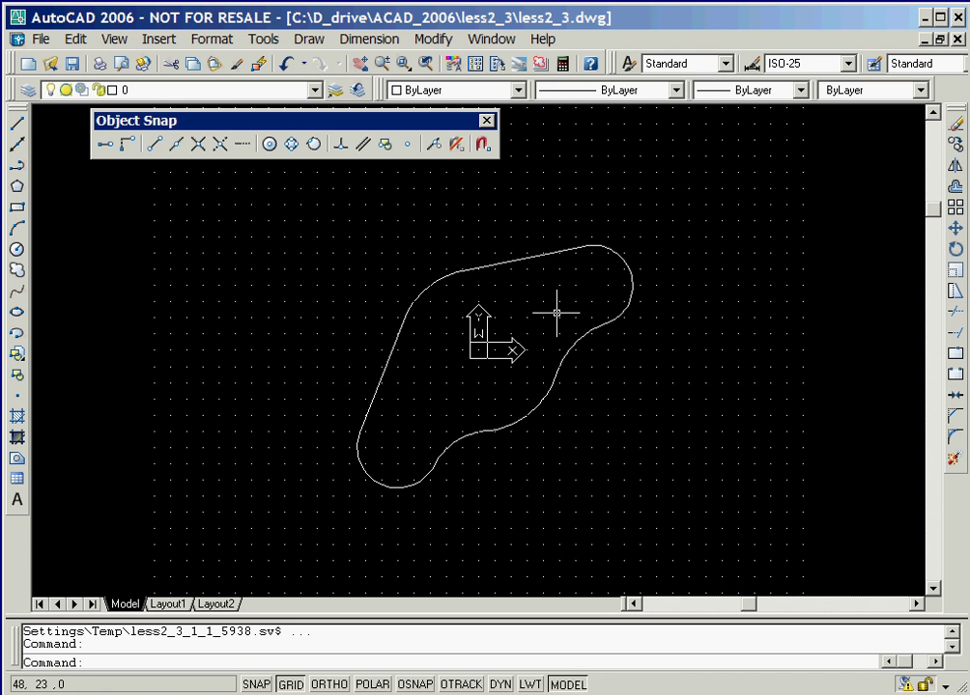
Step: Draw a 6-sided polygon centred at 0,0, circumscribed about a circle of radius 30
left_click(16, 188)
type("6")
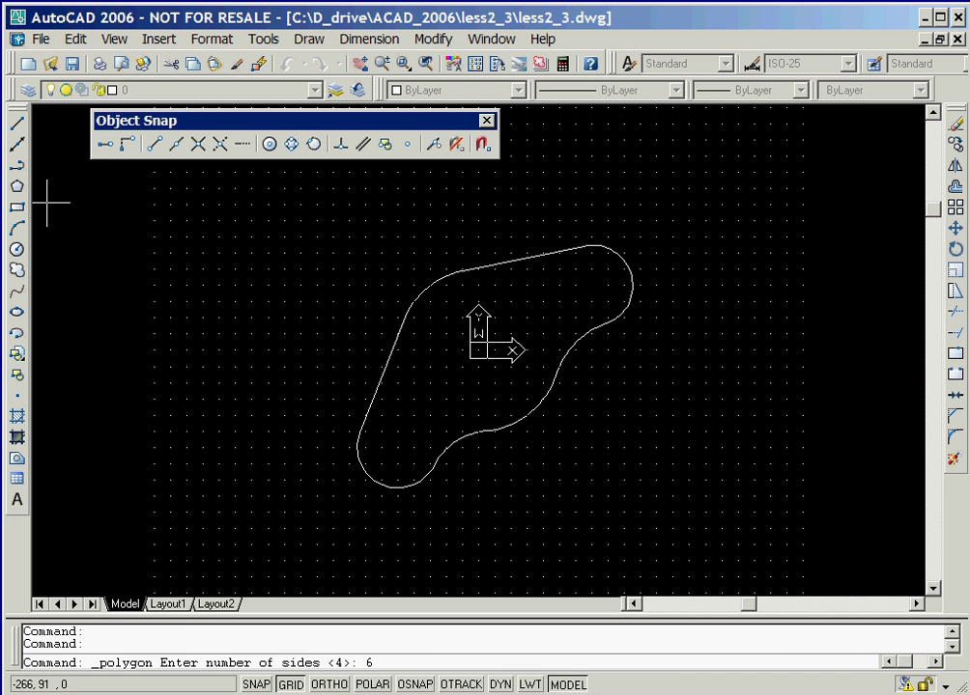
key("Return")
type("0,0")
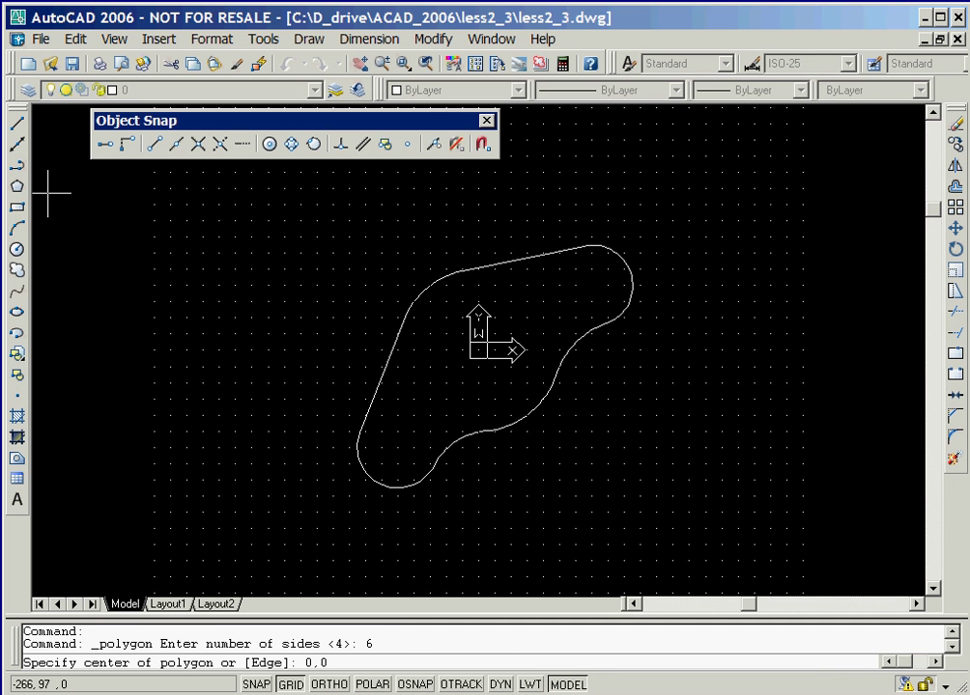
key("Return")
right_click(51, 196)
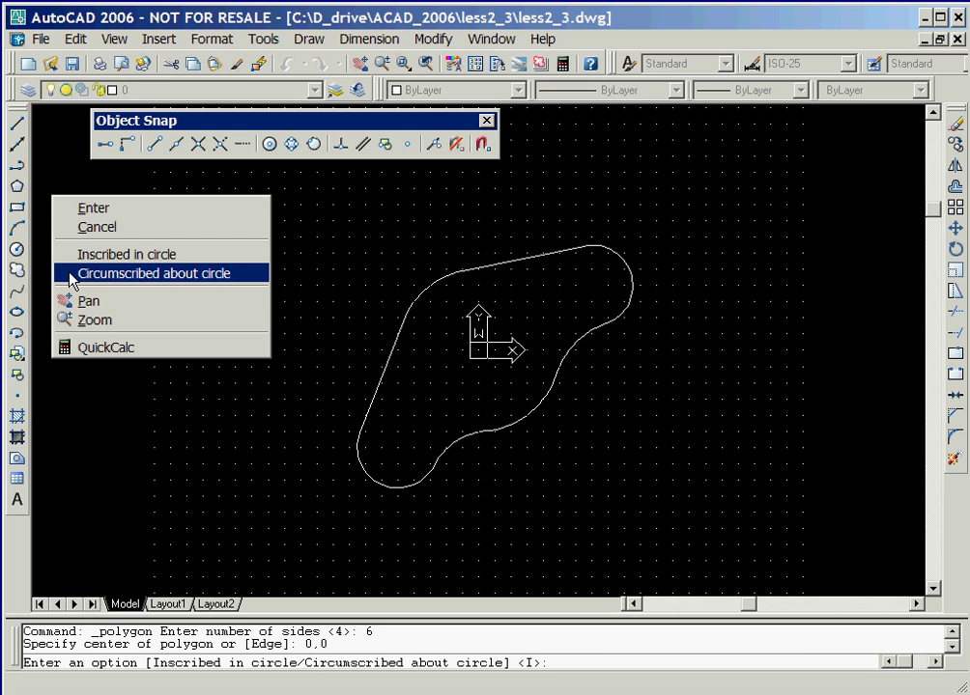
left_click(70, 275)
type("30")
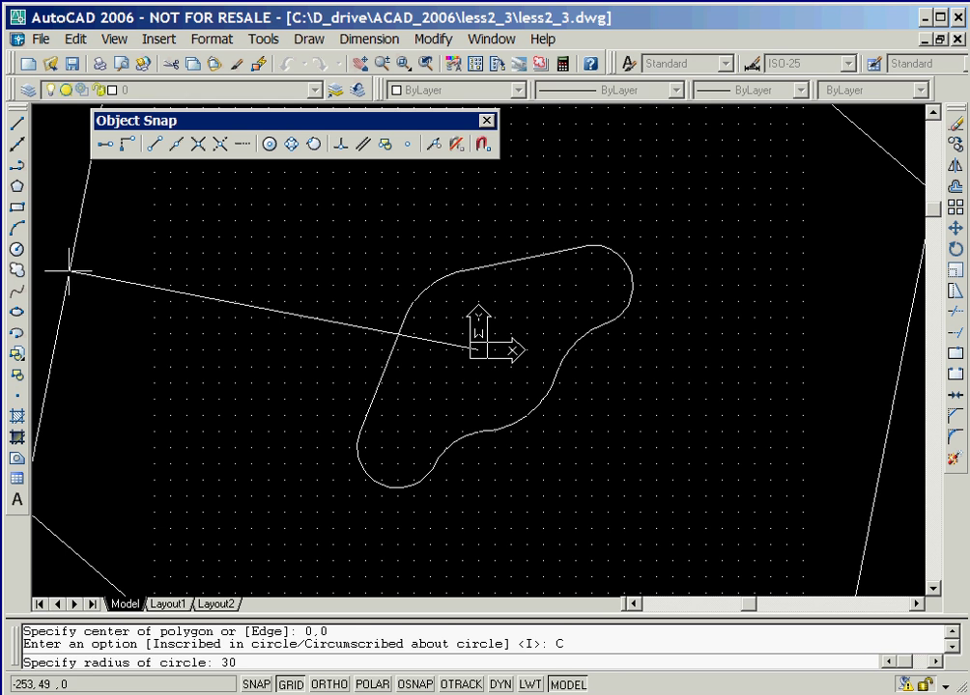
key("Return")
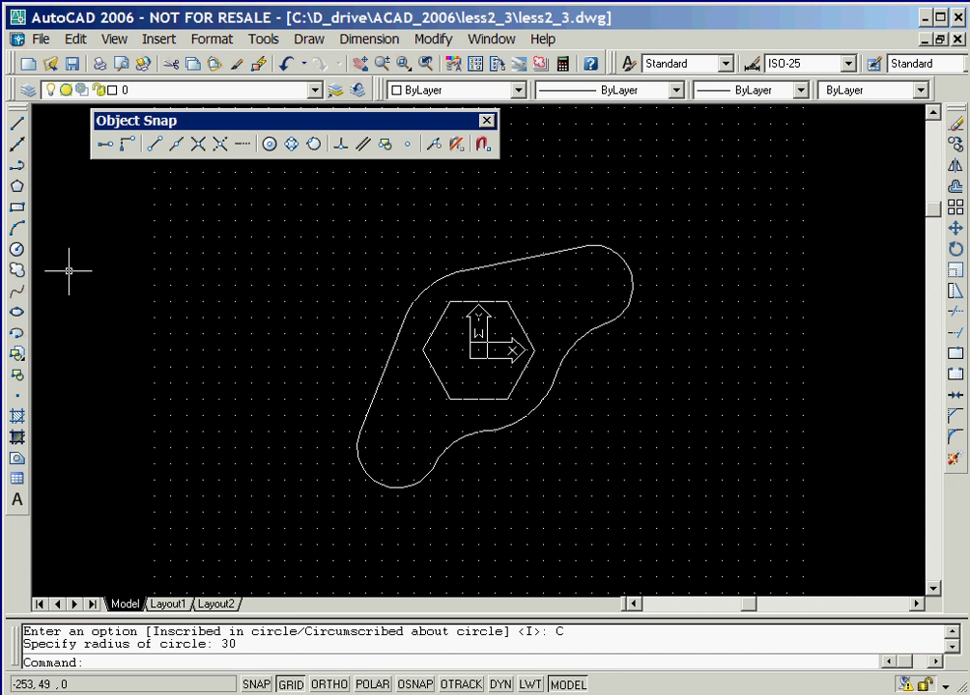
Step: Draw a 4-sided polygon at the upper-right arc's centre, circumscribed about a circle, with snap on and its radius point at 80,40
right_click(69, 270)
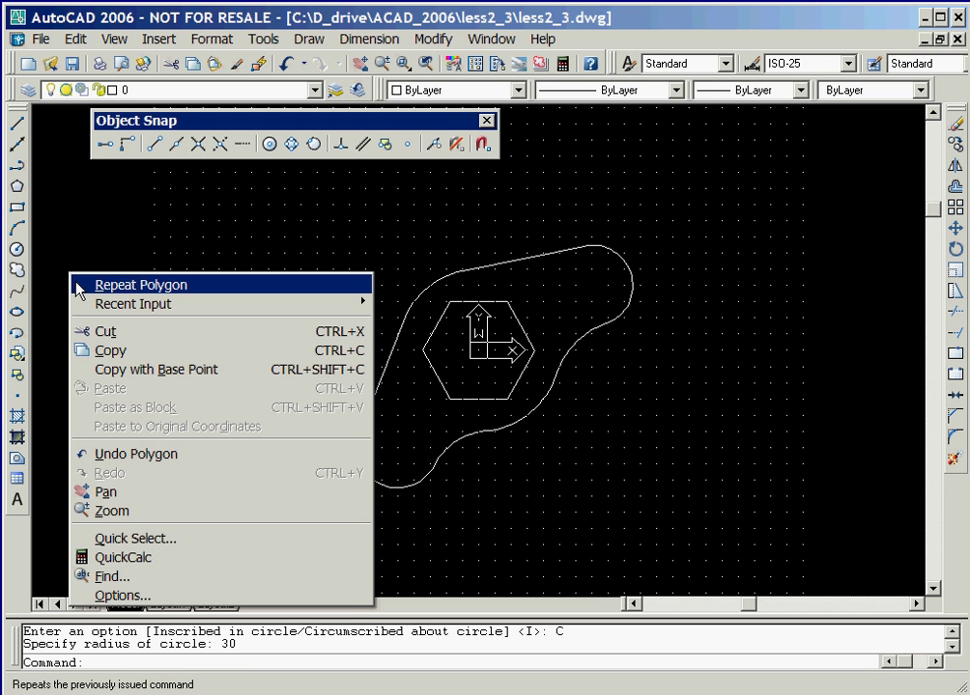
left_click(116, 285)
type("4")
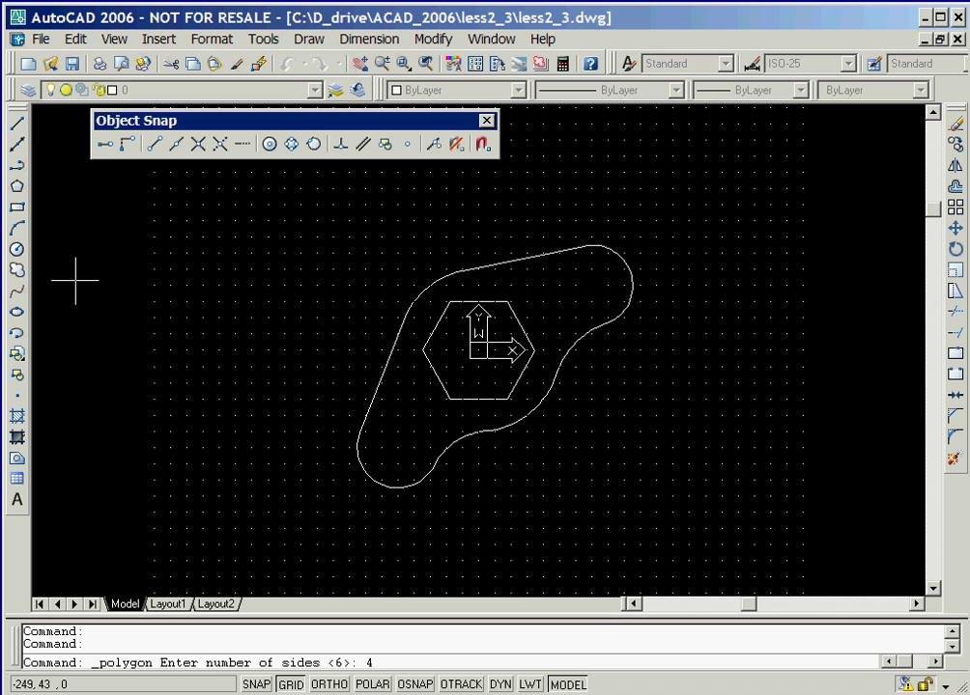
key("Return")
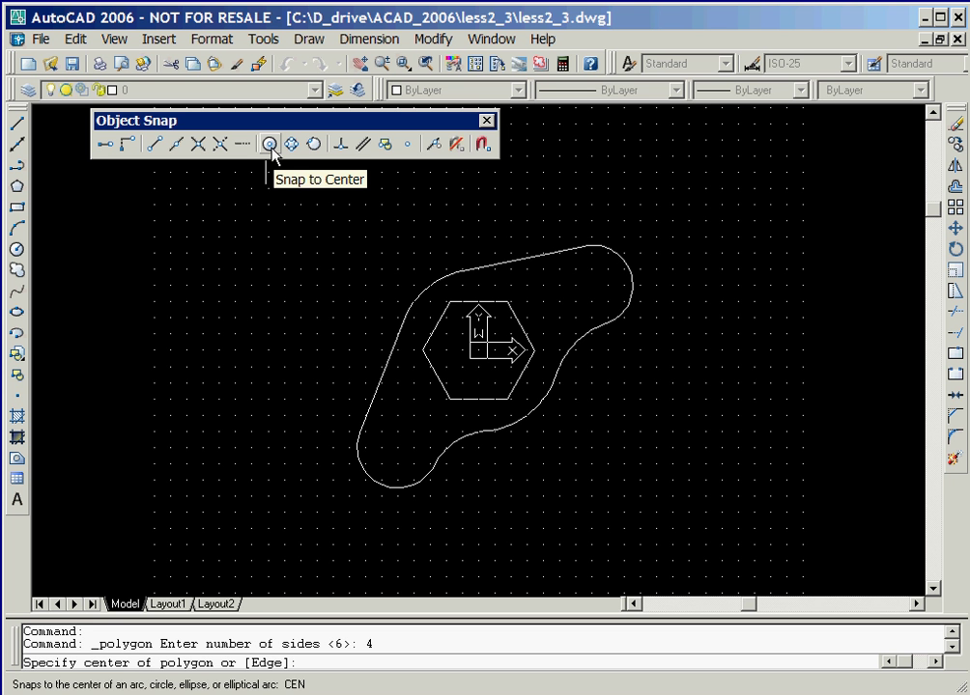
left_click(270, 145)
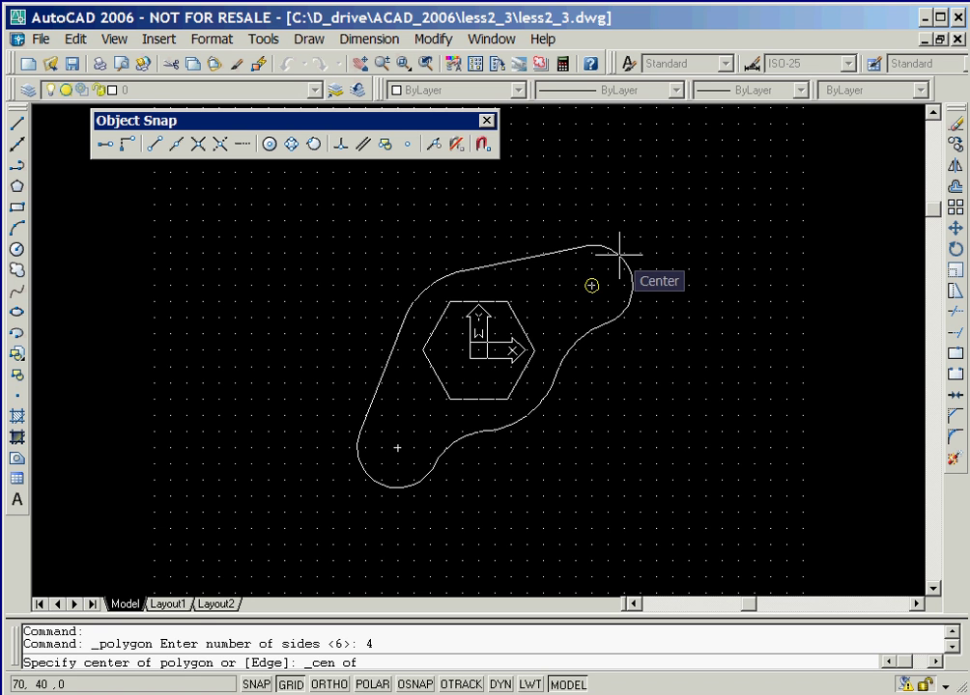
left_click(619, 253)
right_click(638, 257)
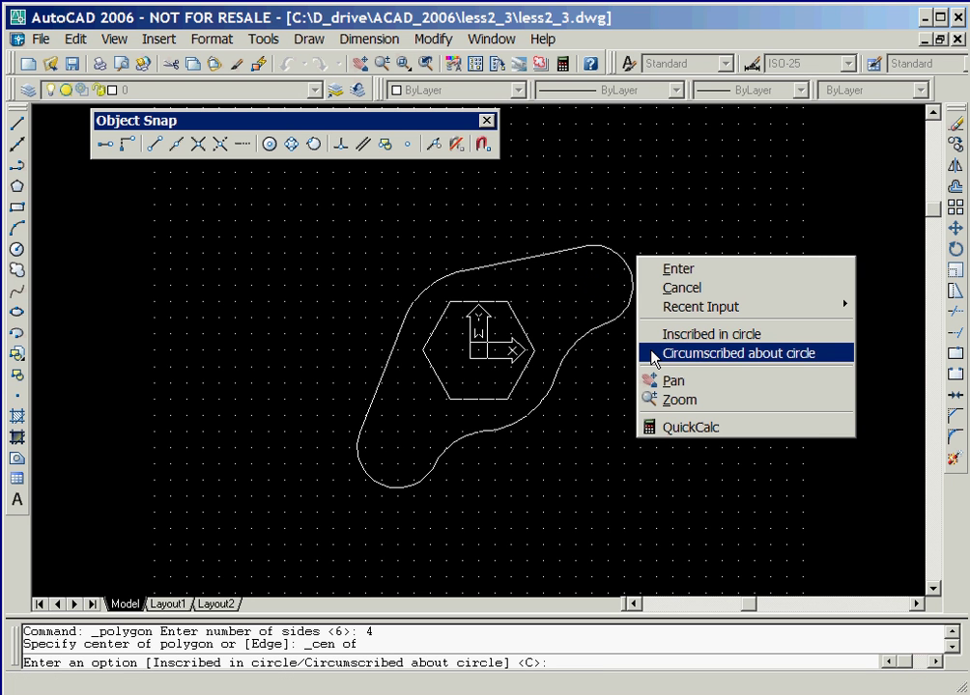
left_click(654, 353)
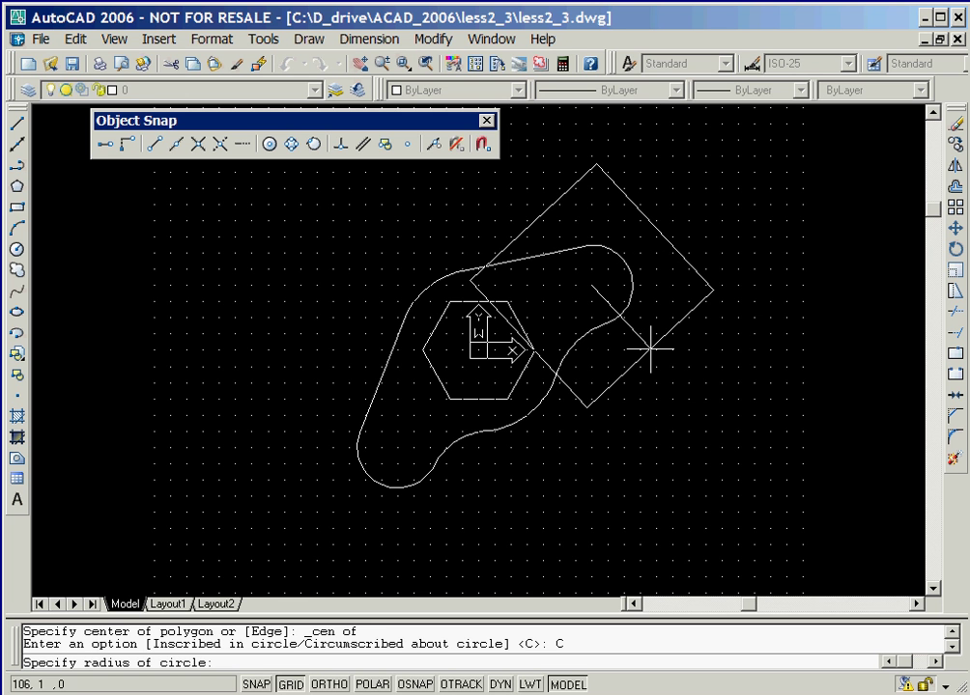
left_click(257, 685)
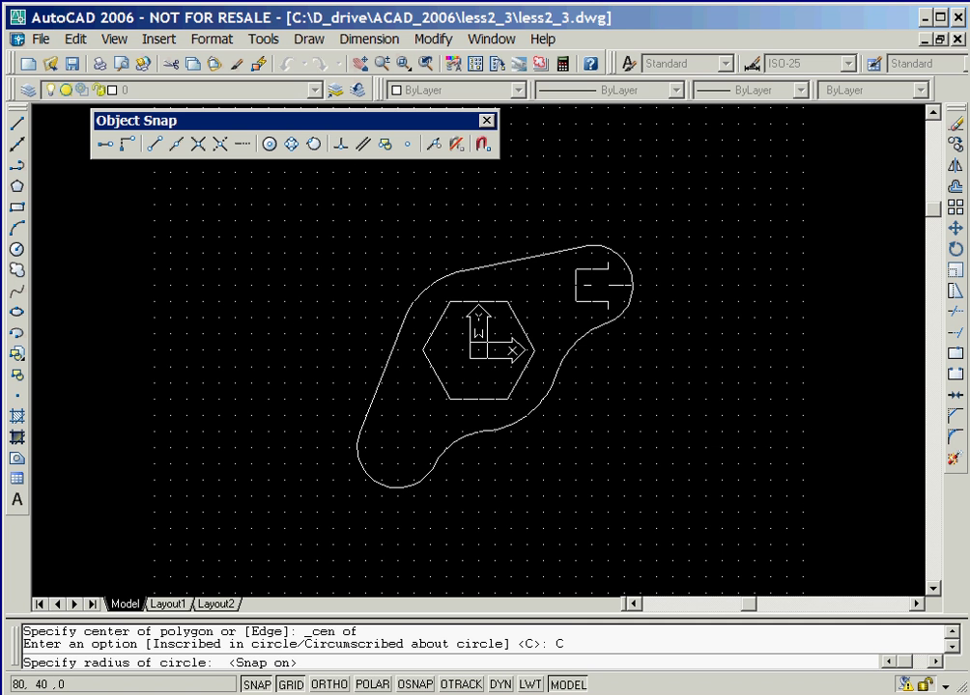
left_click(608, 285)
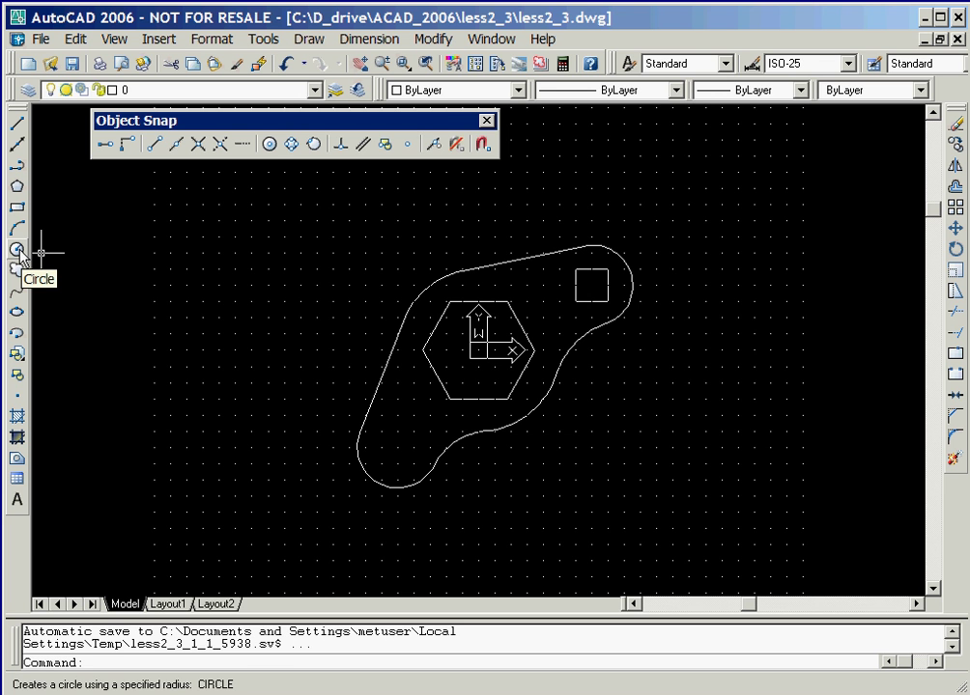
Step: Turn grid snap off and draw a circle of radius 10 at the centre of the lower-left arc
left_click(17, 250)
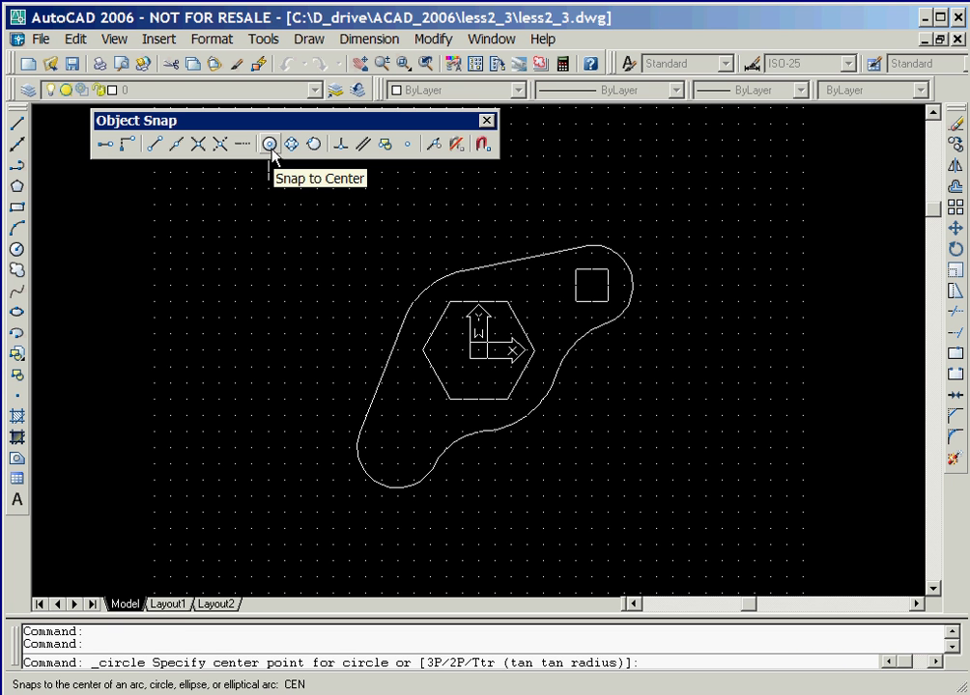
double_click(271, 150)
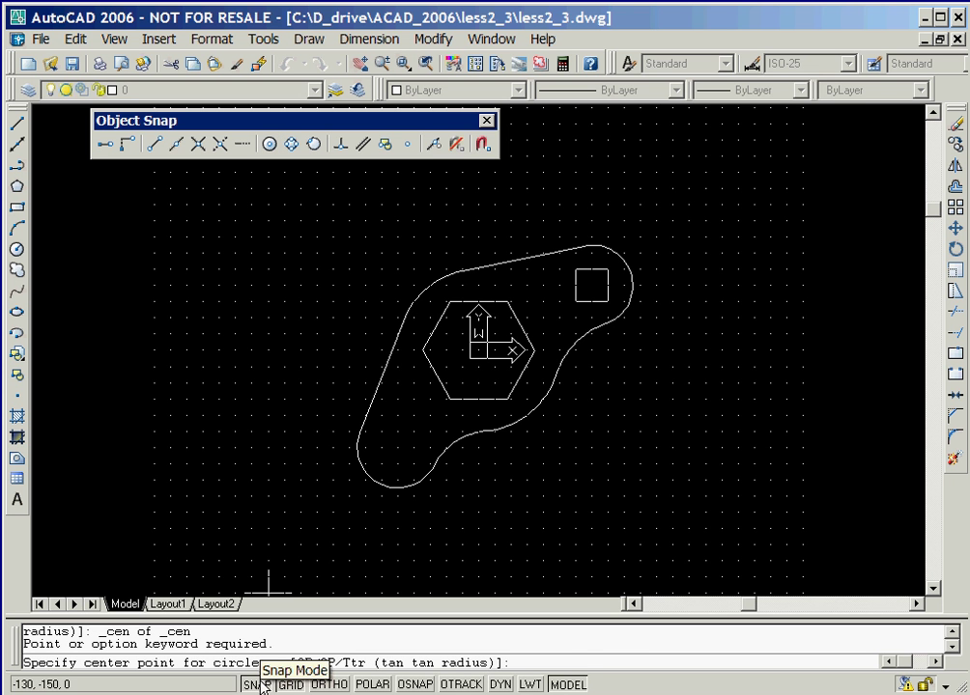
left_click(256, 685)
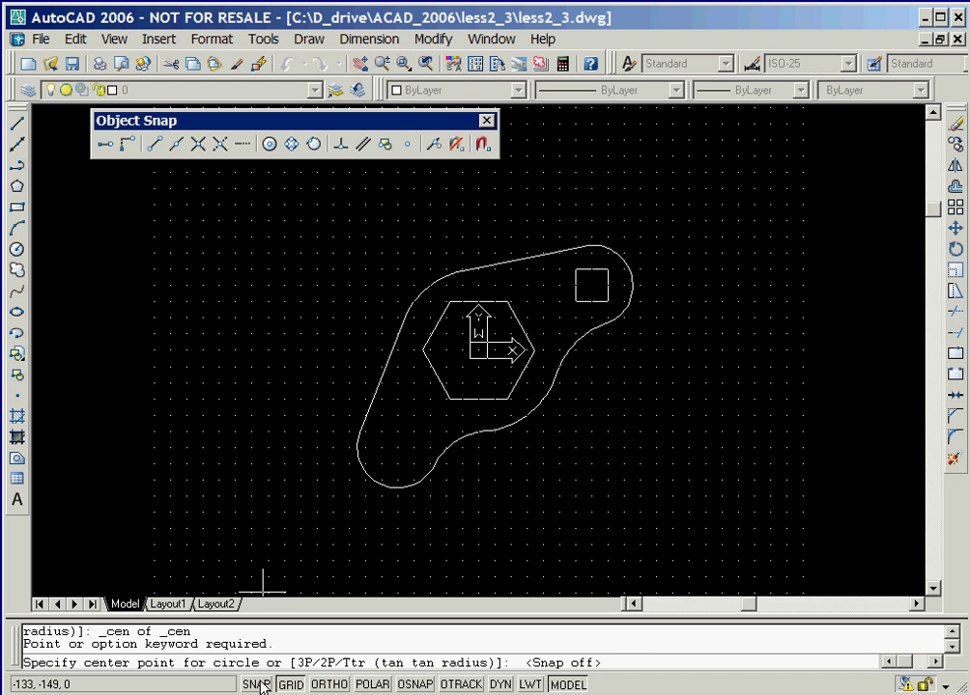
left_click(269, 144)
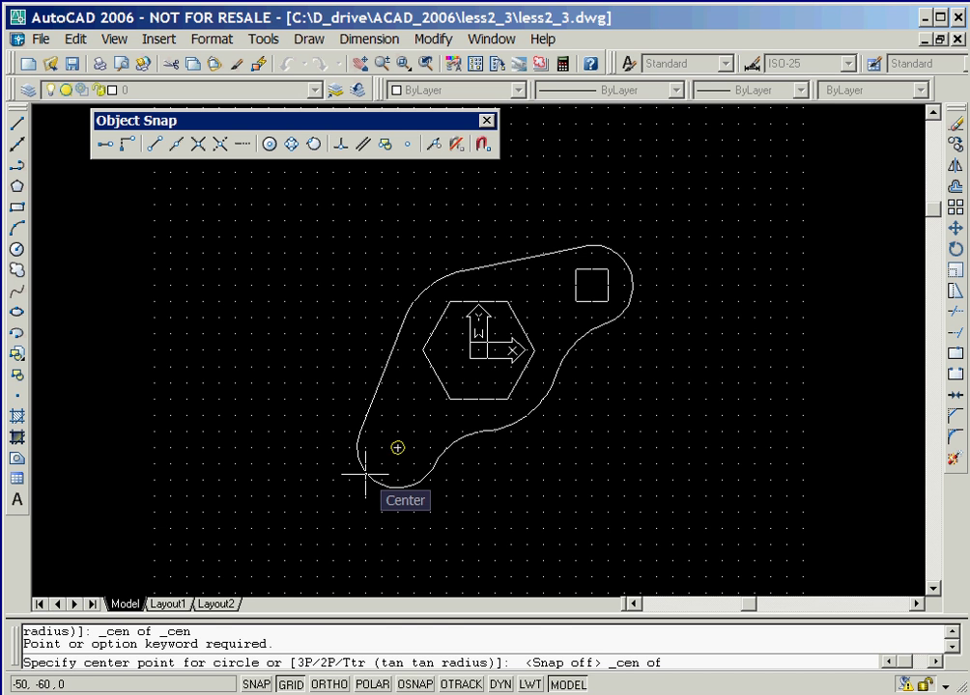
left_click(365, 477)
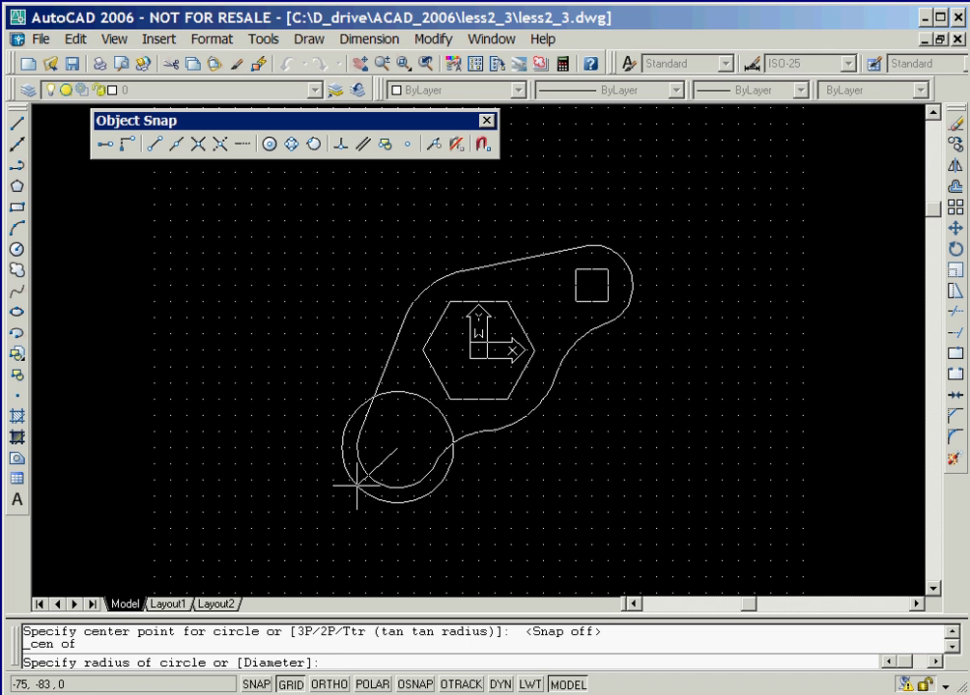
type("10")
key("Return")
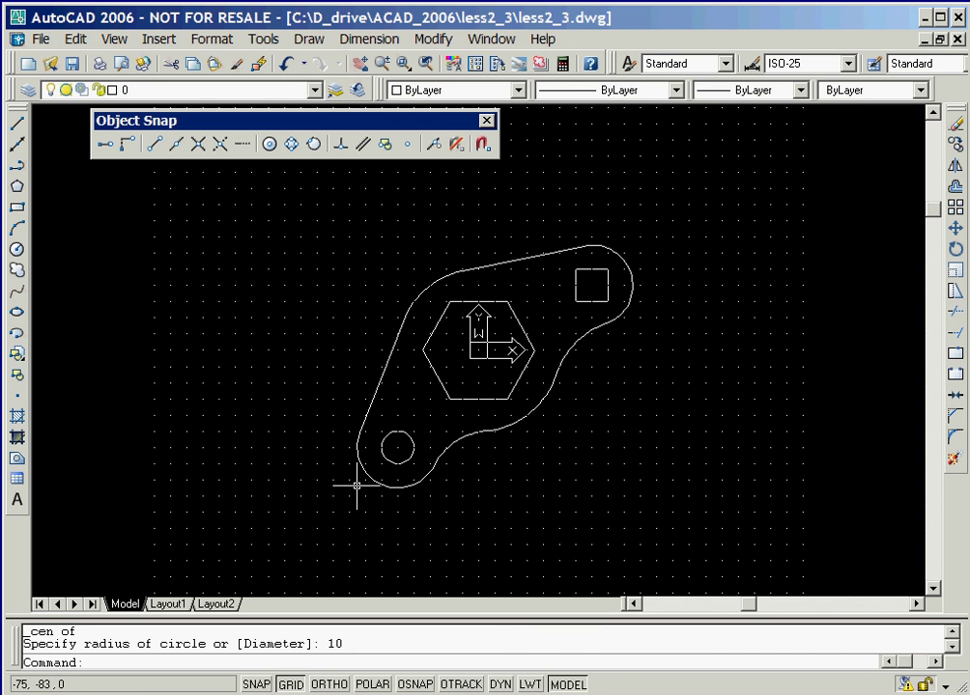
Step: Save the drawing
left_click(42, 39)
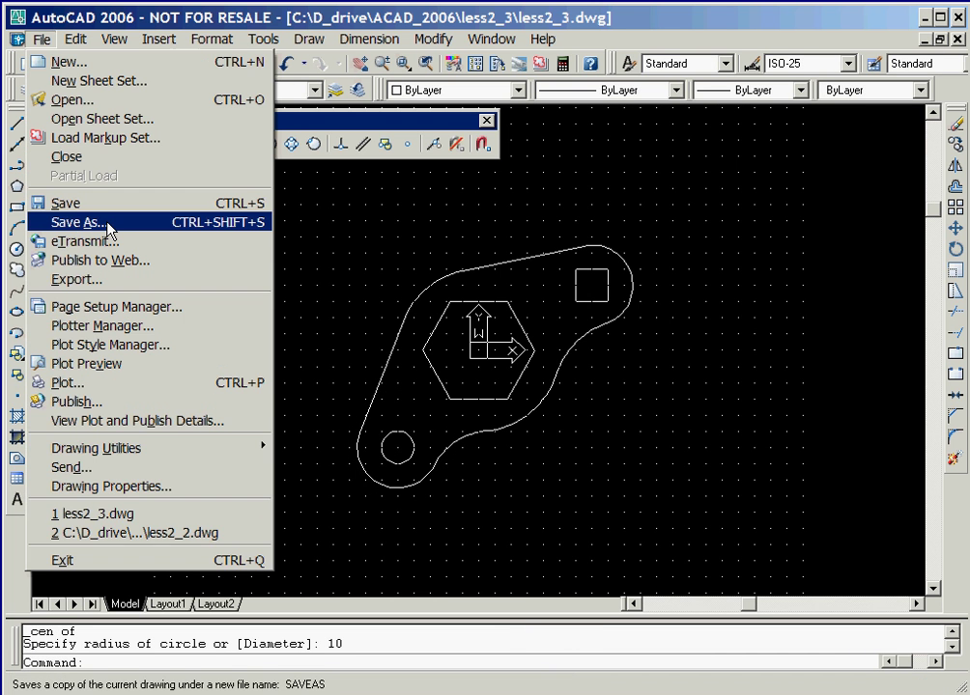